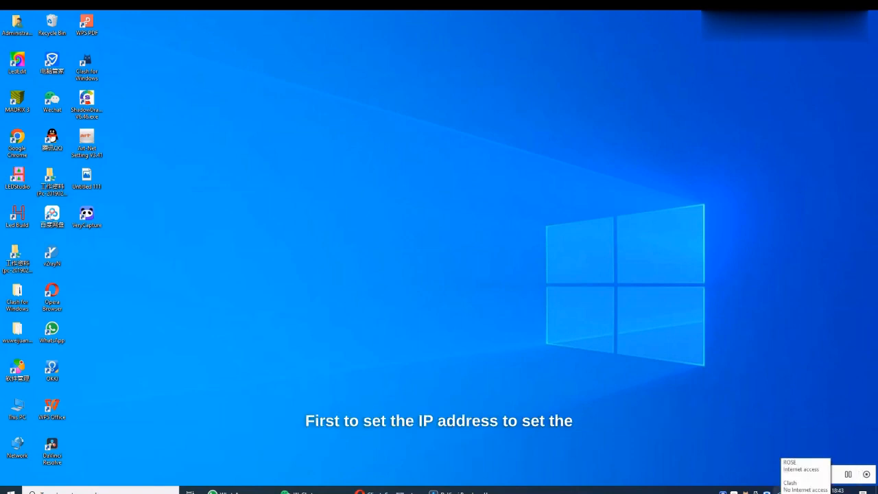
# Open the computer's Ethernet network settings and bring up the adapter options listing all network connections.
pyautogui.click(788, 491)
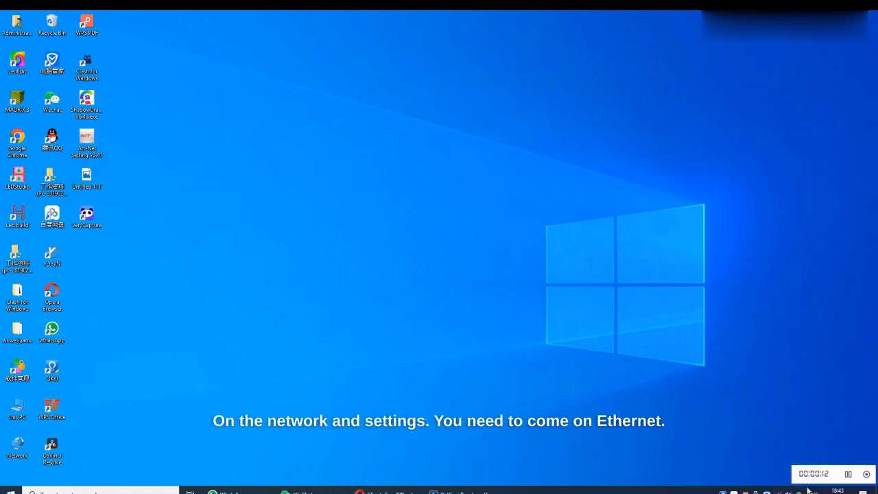
pyautogui.click(772, 442)
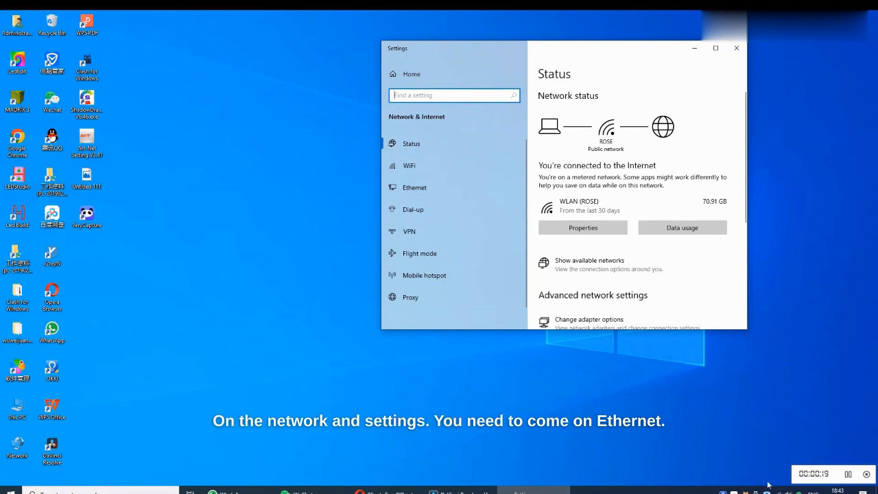
pyautogui.click(427, 193)
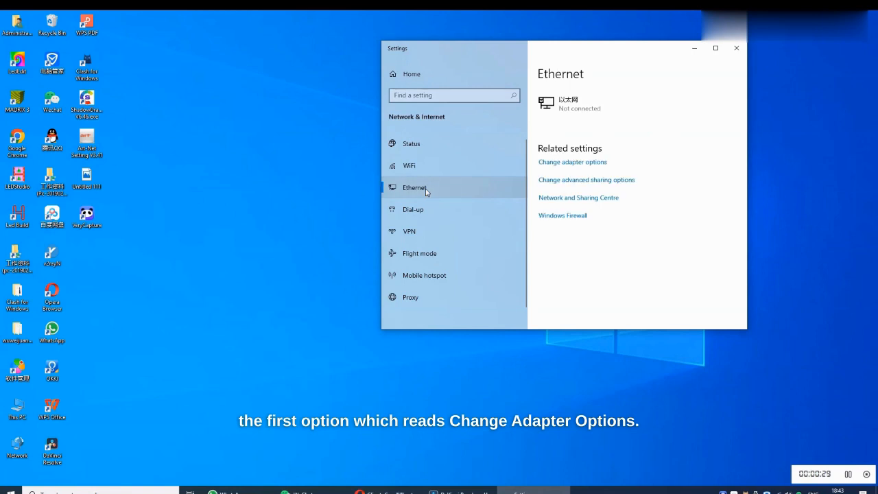
pyautogui.click(571, 164)
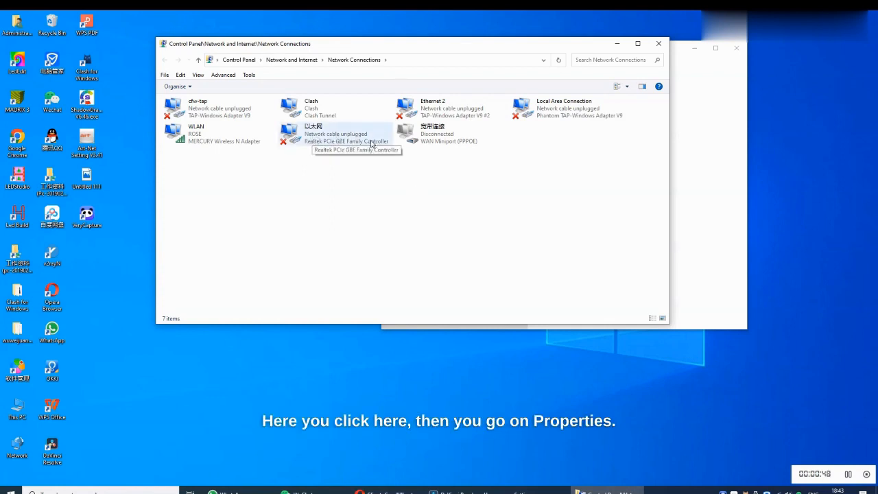
# Open the Internet Protocol Version 4 (TCP/IPv4) properties of the 以太网 Realtek PCIe adapter.
pyautogui.rightClick(337, 136)
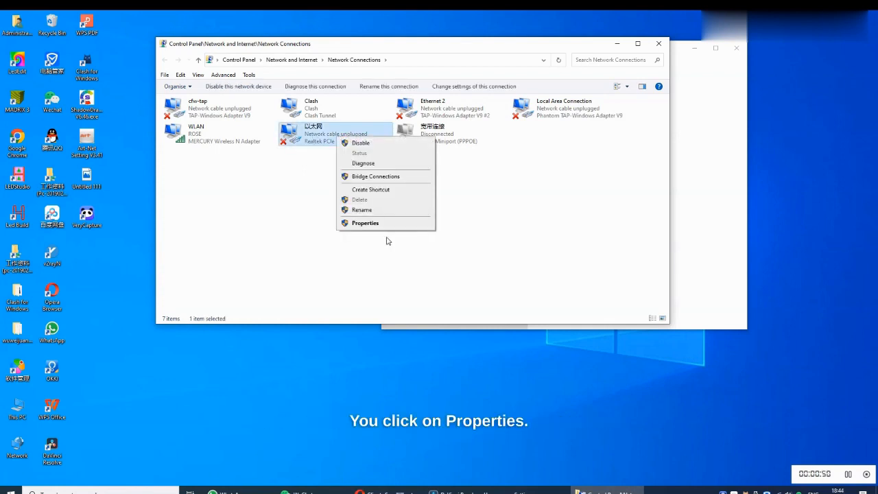
pyautogui.click(371, 223)
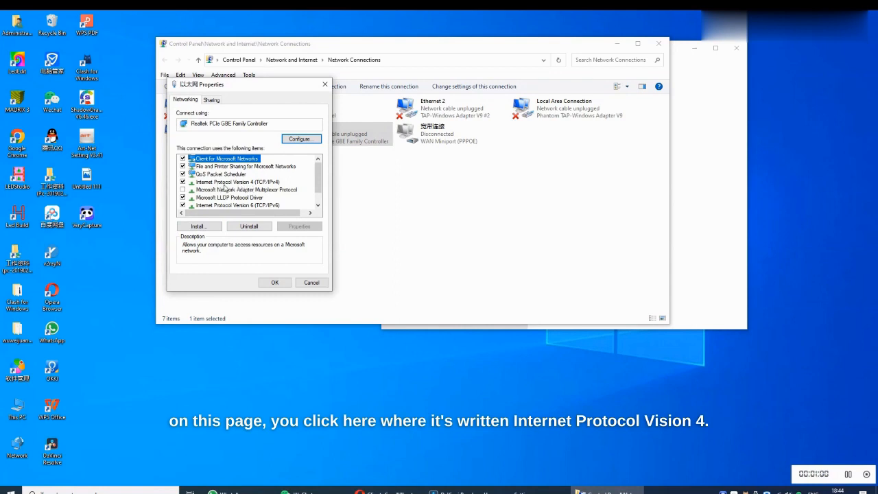
pyautogui.click(248, 183)
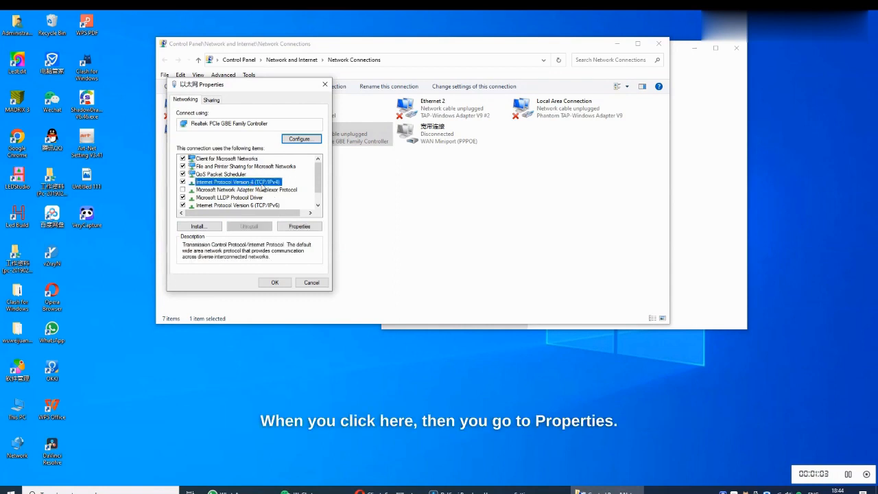
pyautogui.click(300, 228)
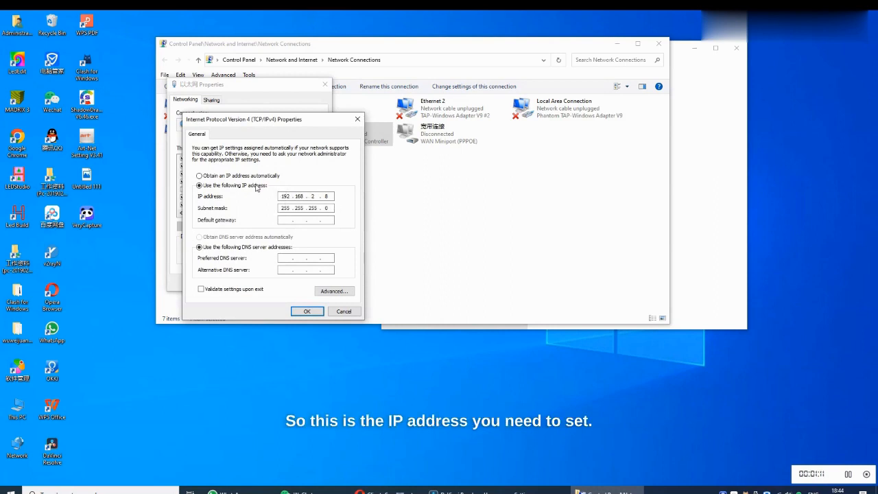
# Assign the adapter the static IP address 192.168.2.8 with subnet mask 255.255.255.0, and close the network windows.
pyautogui.click(229, 177)
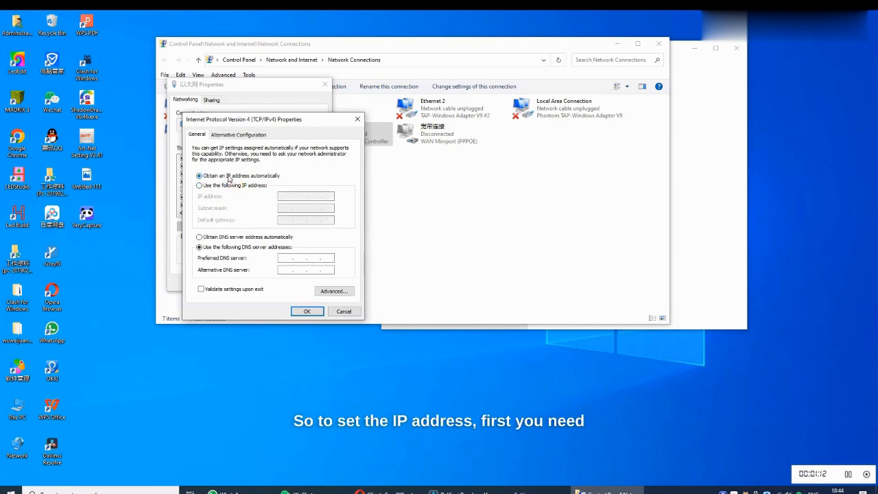
pyautogui.click(238, 186)
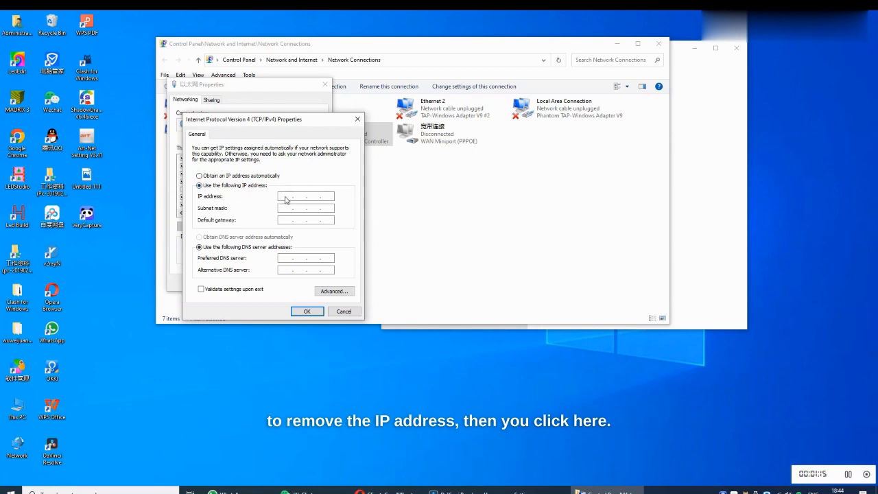
pyautogui.click(287, 198)
pyautogui.write('192 . 168 . 2')
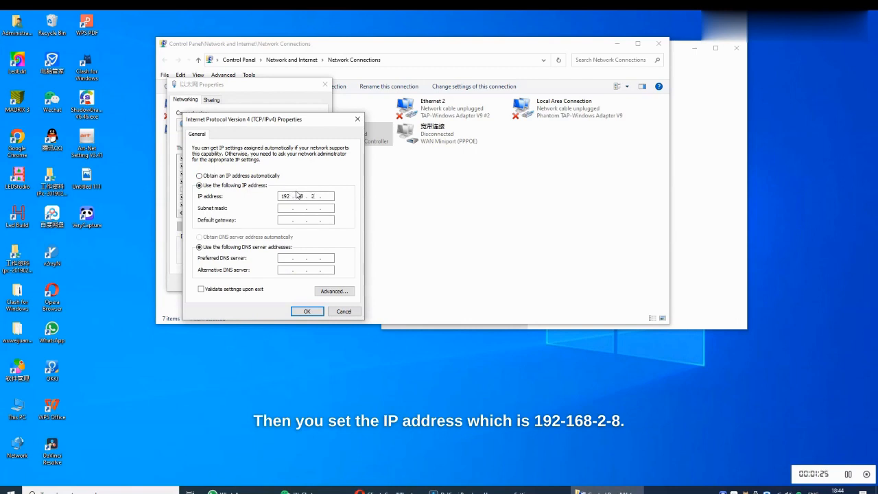
pyautogui.write('.8')
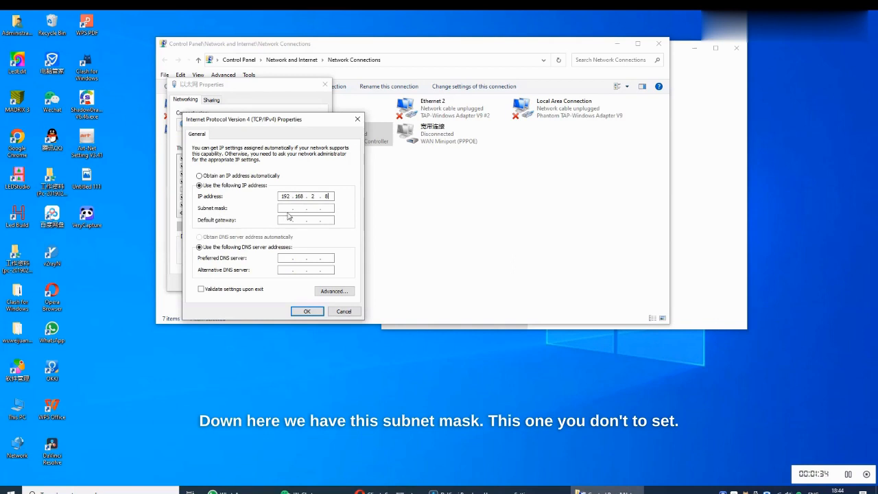
pyautogui.click(286, 208)
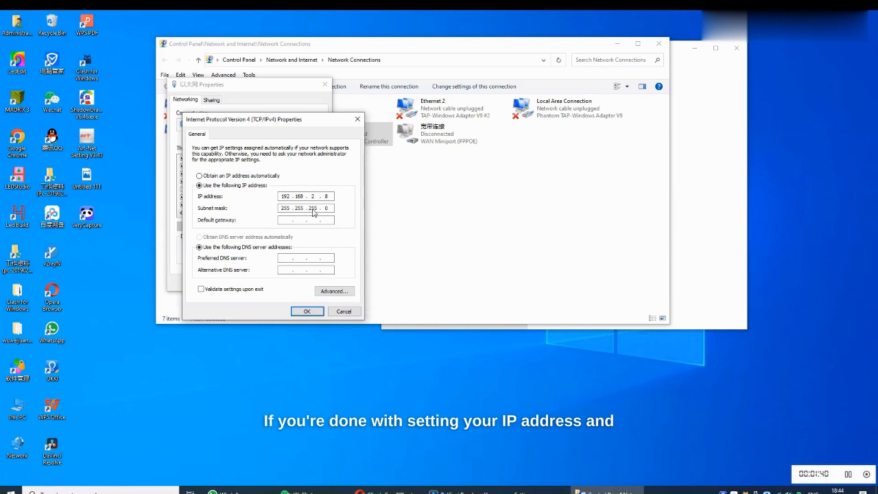
pyautogui.click(309, 313)
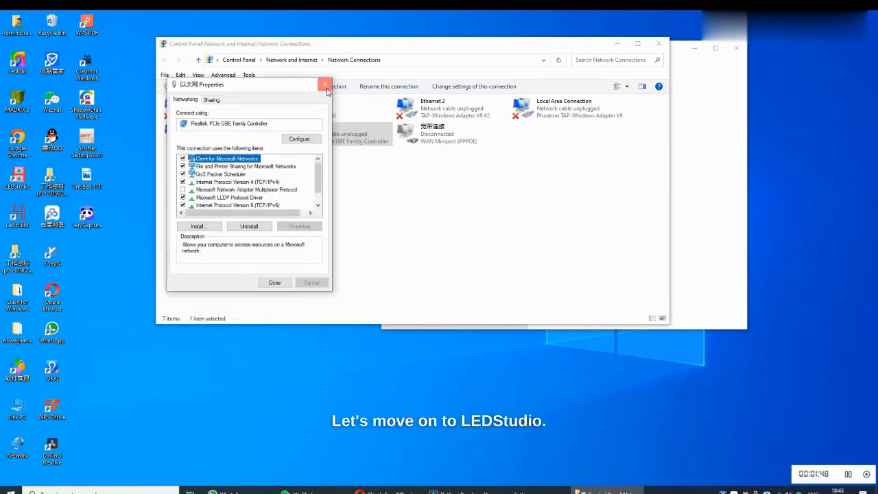
pyautogui.click(327, 89)
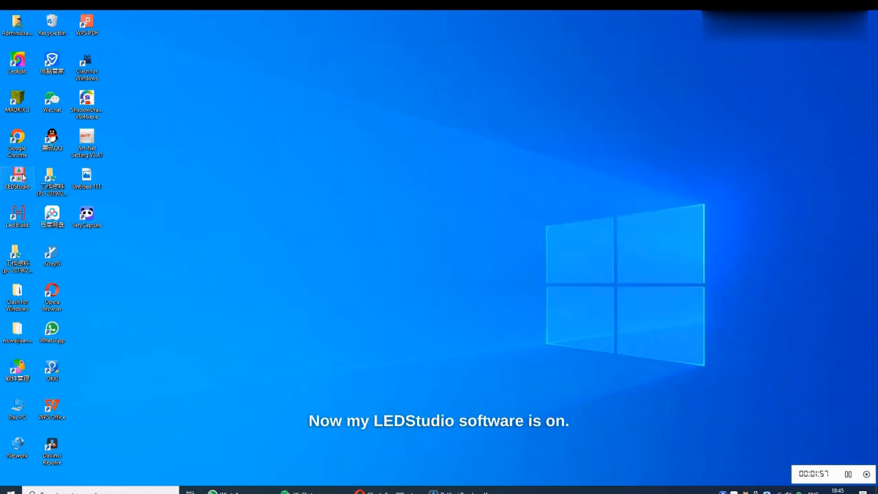
# Launch LED Studio and open its Setting sculpt layout editor.
pyautogui.doubleClick(23, 177)
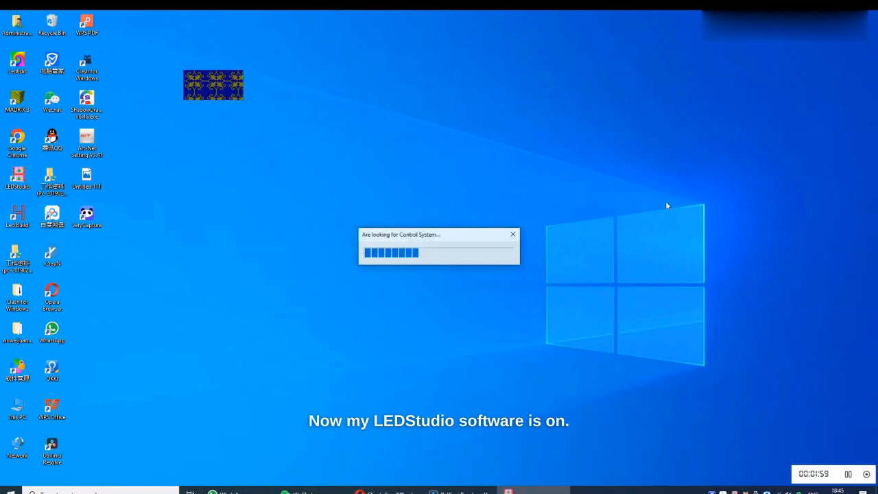
pyautogui.moveTo(473, 293); pyautogui.dragTo(415, 124)
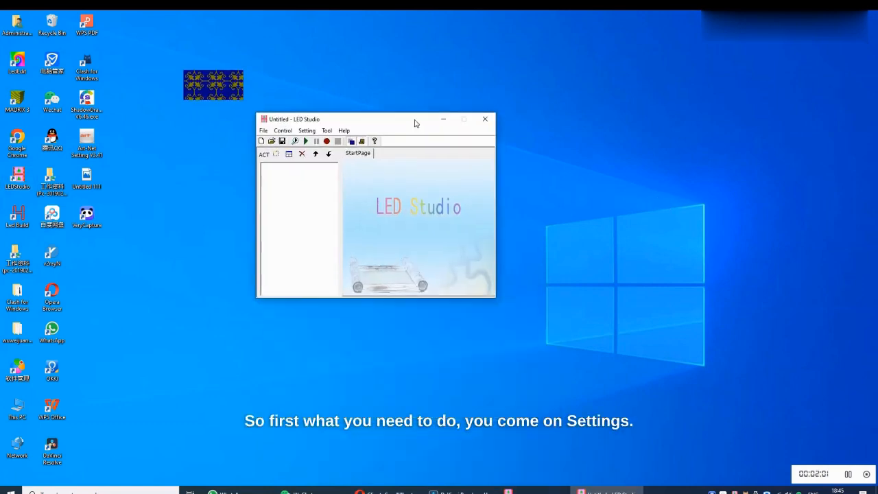
pyautogui.click(307, 130)
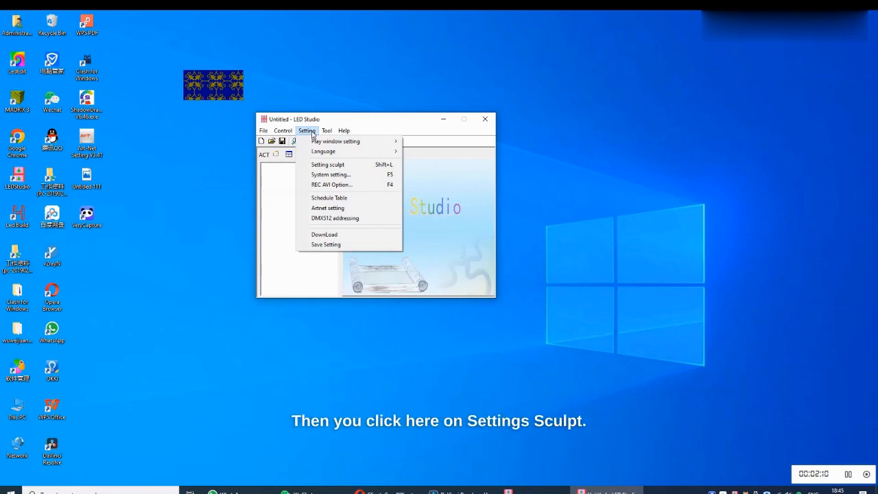
pyautogui.click(340, 167)
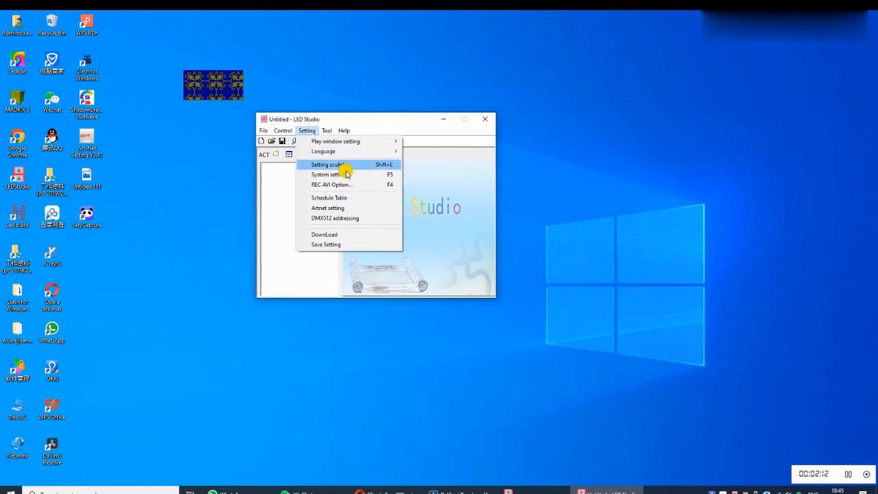
pyautogui.click(377, 227)
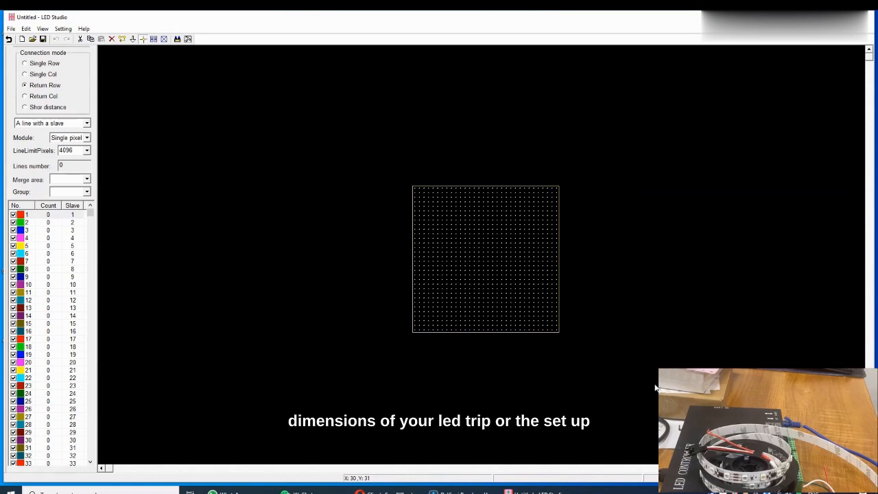
# Create a new pixel layout with a width of 60 and a height of 1.
pyautogui.click(12, 29)
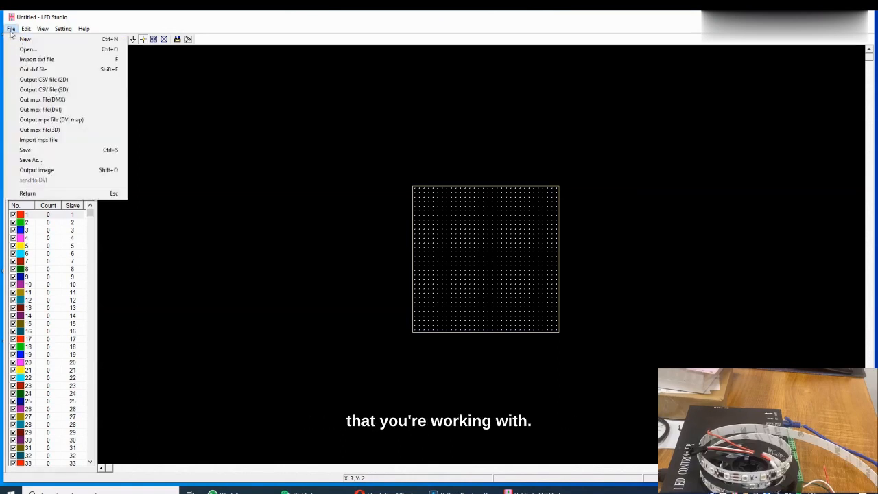
pyautogui.click(24, 39)
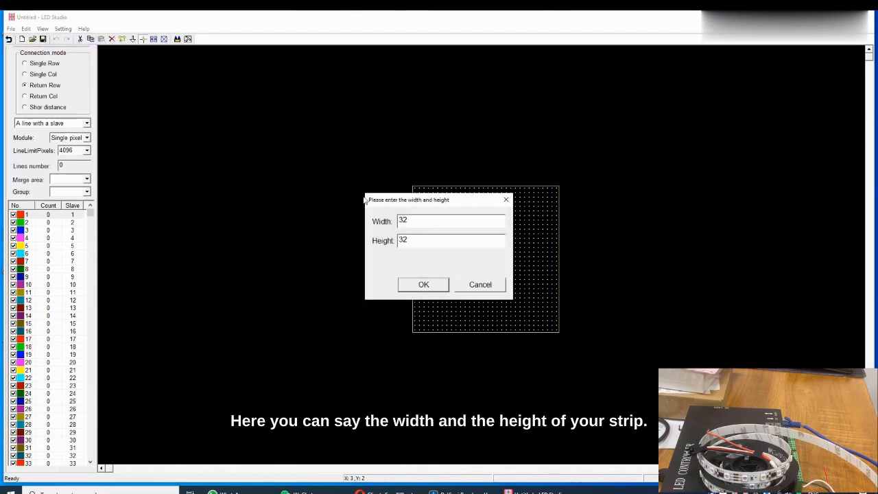
pyautogui.doubleClick(421, 223)
pyautogui.write('69')
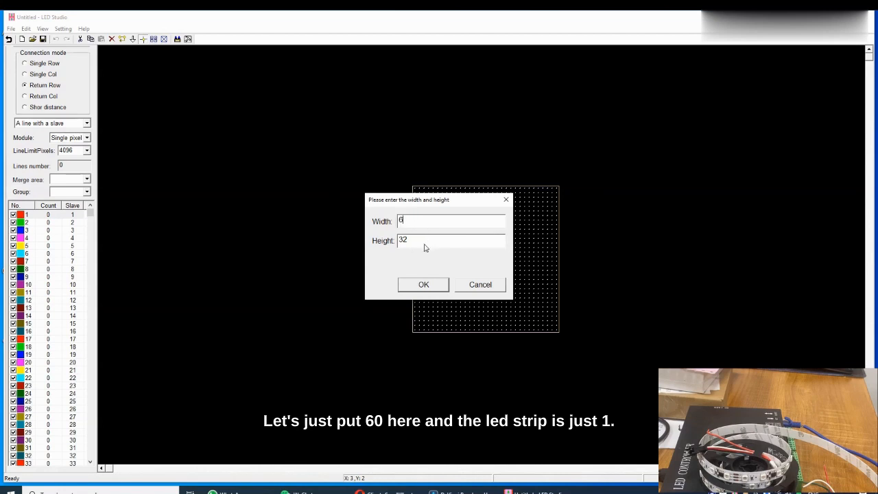
pyautogui.click(415, 242)
pyautogui.press('BackSpace')
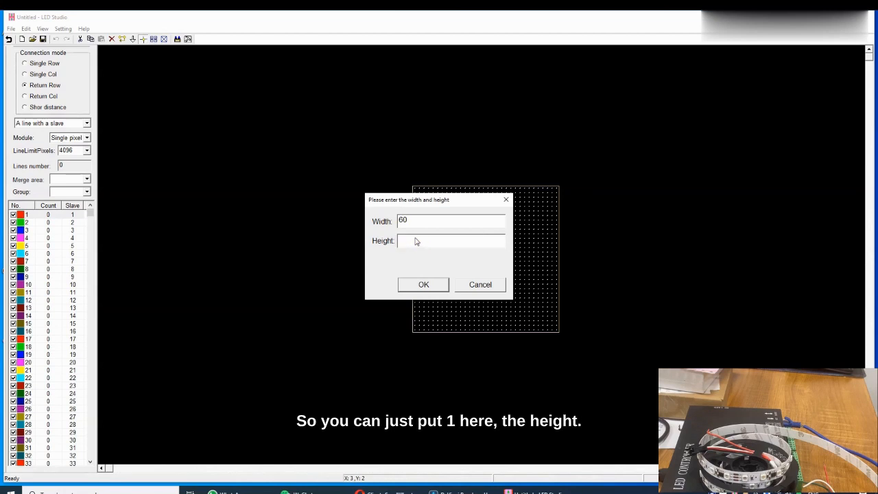
pyautogui.click(437, 287)
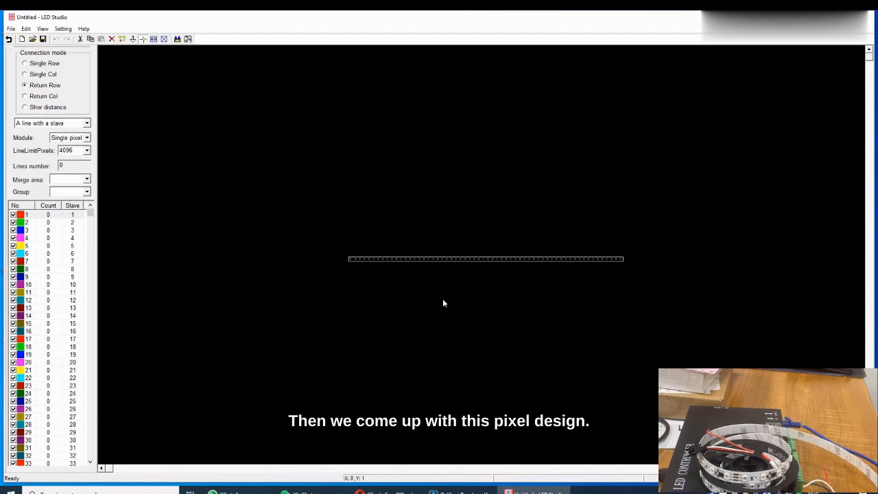
# Set the slave mode to Eight line with a slave and wire all 60 pixels of the strip as line 1.
pyautogui.moveTo(443, 303); pyautogui.dragTo(282, 190)
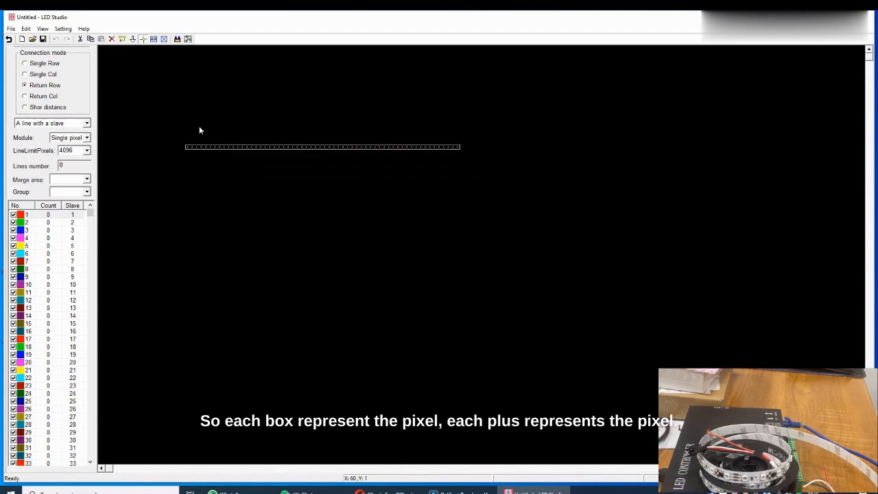
pyautogui.scroll(2, 486, 261)
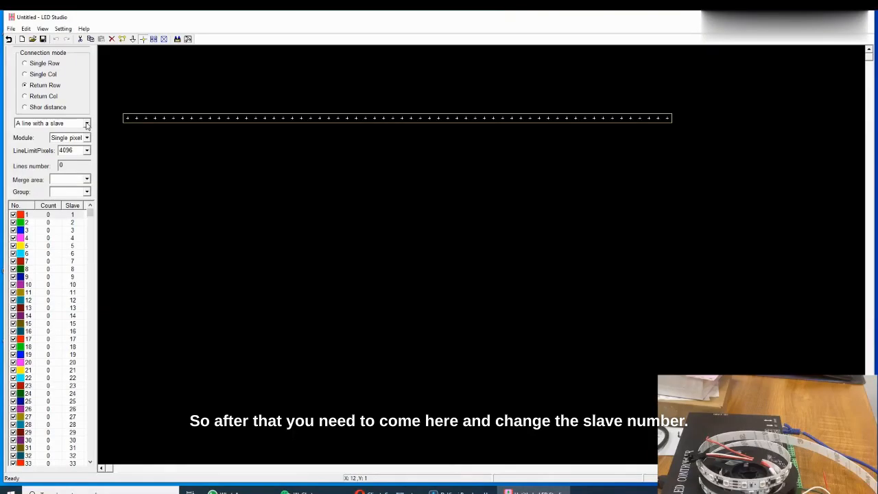
pyautogui.click(87, 124)
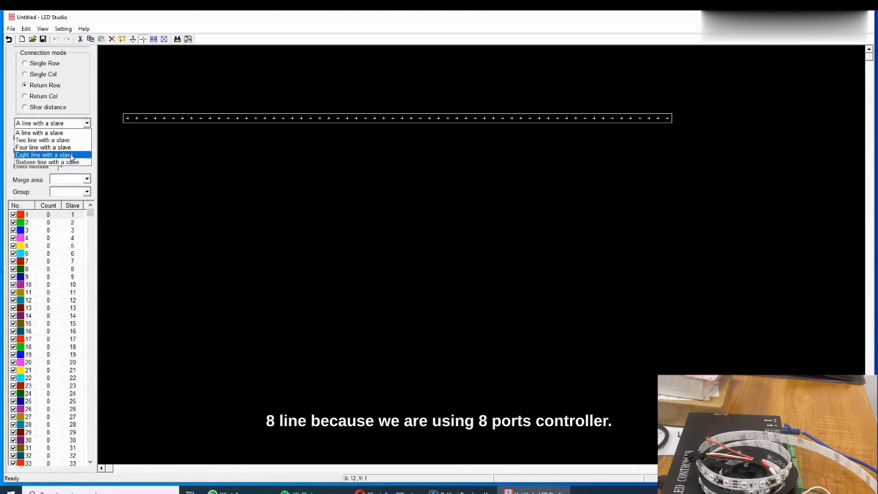
pyautogui.click(76, 157)
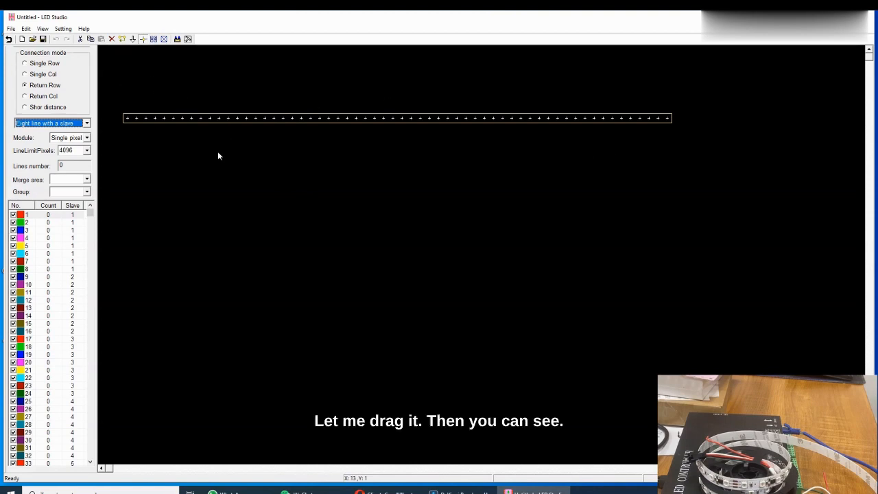
pyautogui.moveTo(123, 104); pyautogui.dragTo(698, 142)
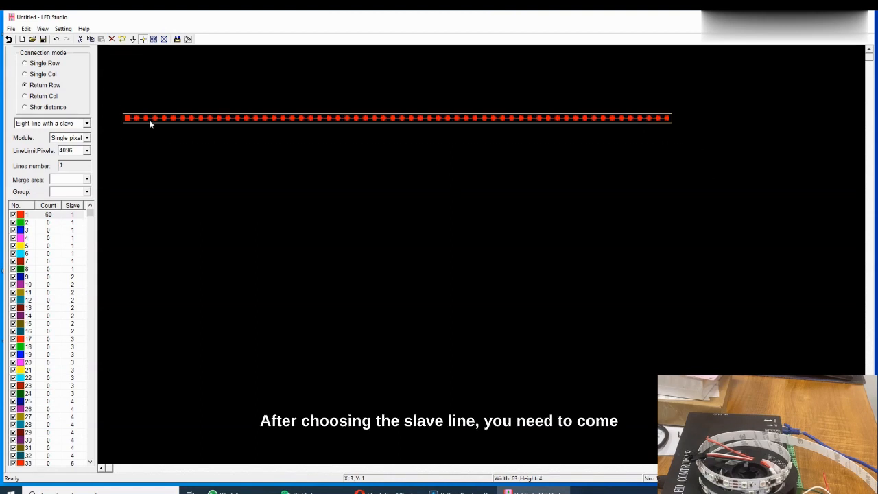
# In Multi-Net Setting, set the slave number of the 192.168.2.18 network to 1.
pyautogui.click(63, 28)
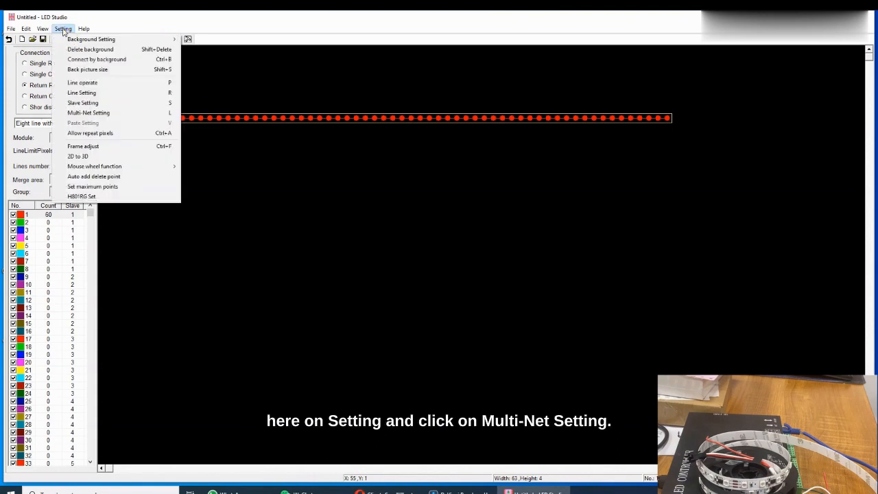
pyautogui.click(118, 114)
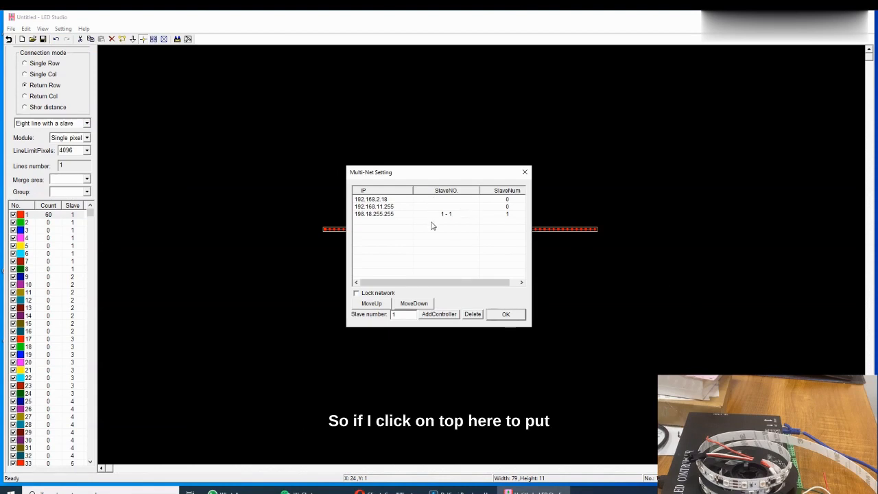
pyautogui.click(442, 200)
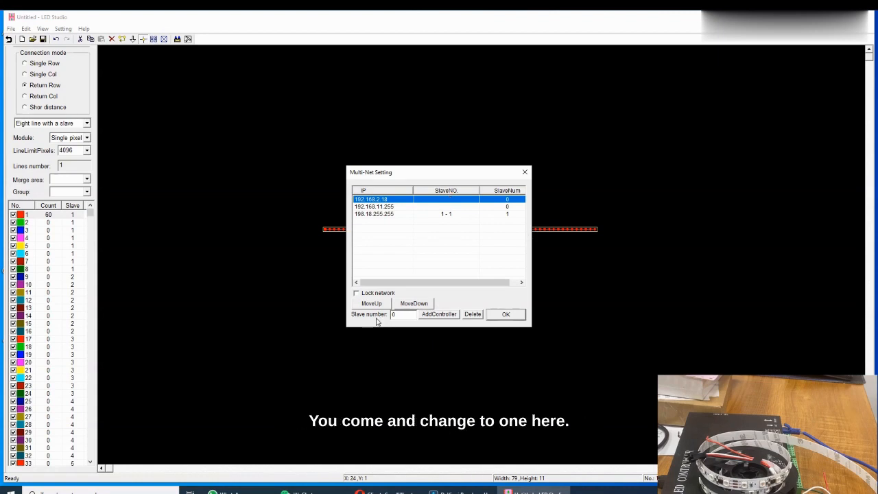
pyautogui.doubleClick(398, 315)
pyautogui.write('1')
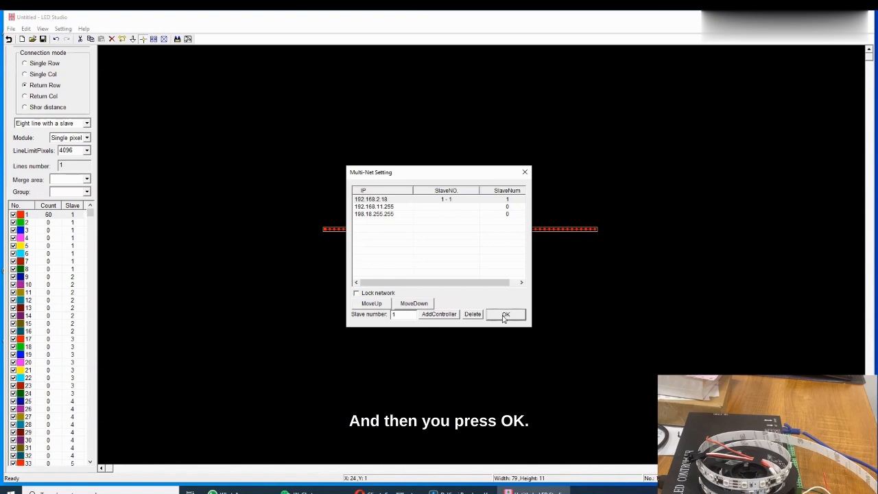
pyautogui.click(505, 315)
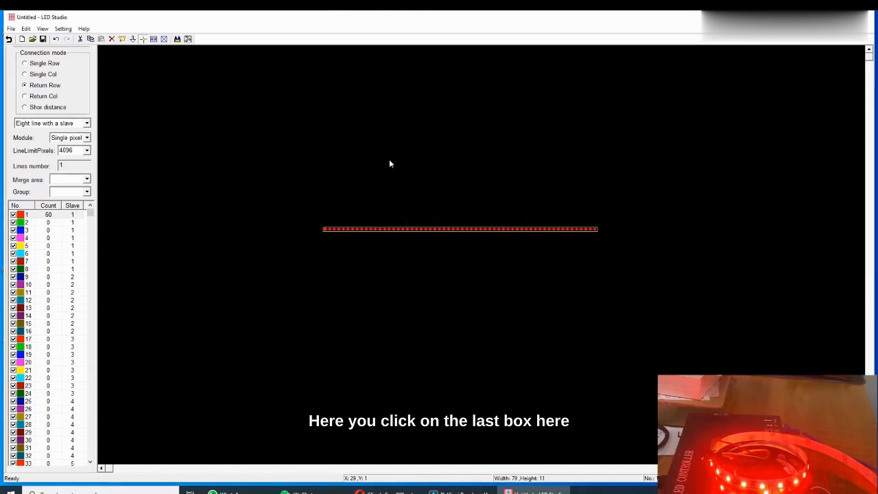
# In the slave settings, choose the IC type group starting with TM1812, TM1804, TM1809 and the RGB light type.
pyautogui.click(191, 40)
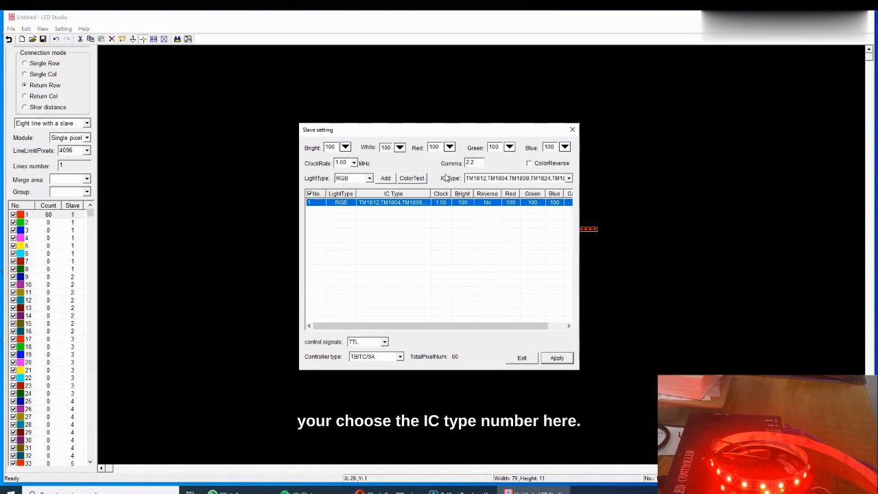
pyautogui.click(570, 178)
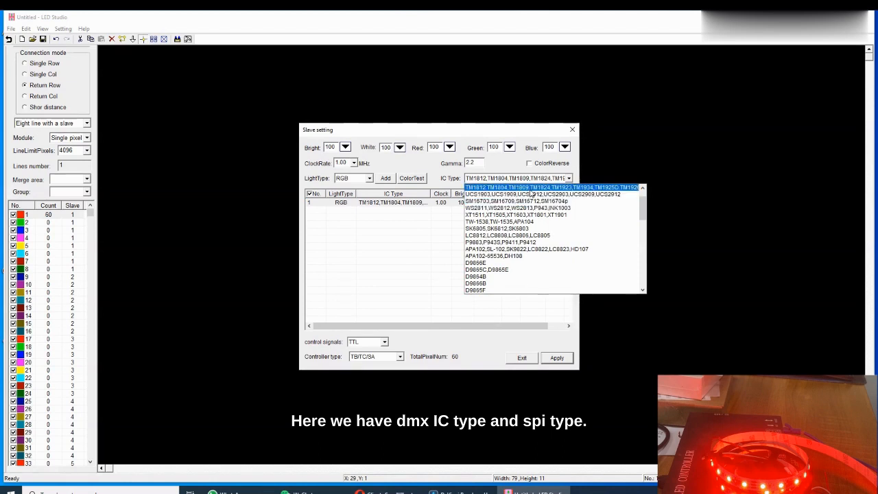
pyautogui.scroll(1, 507, 217)
pyautogui.click(510, 206)
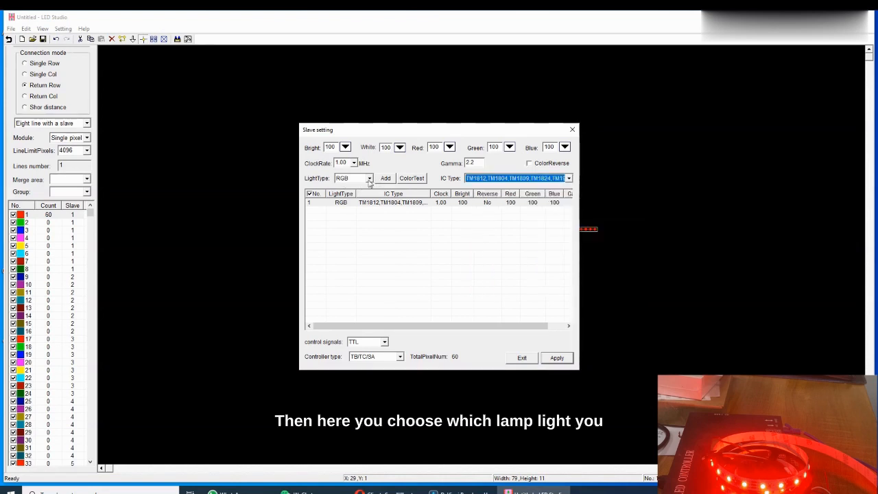
pyautogui.click(370, 178)
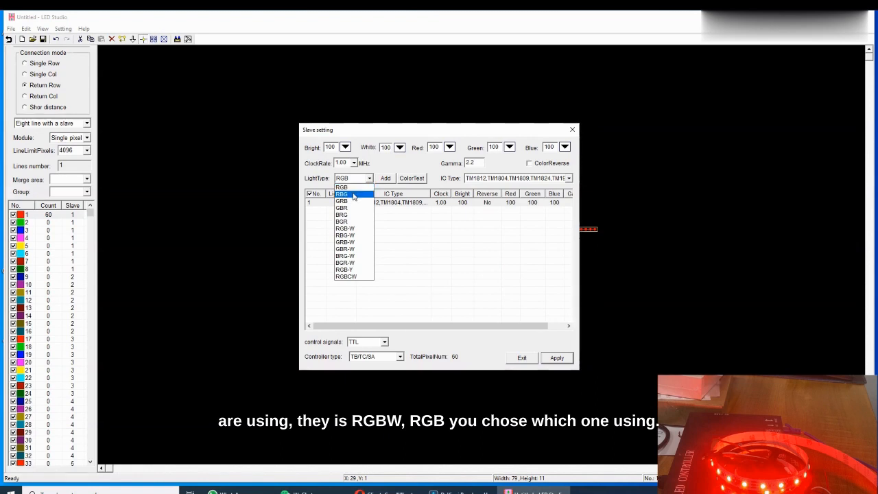
pyautogui.click(427, 240)
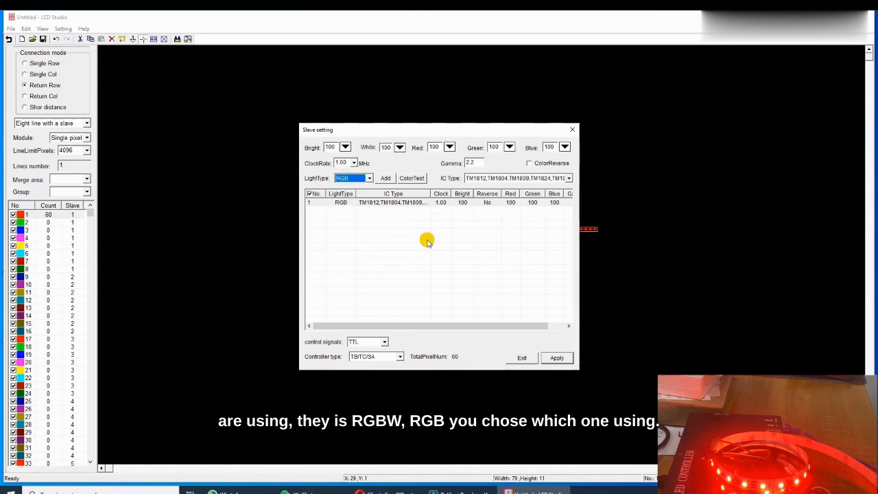
# Run the color test on the strip with green and blue, accept it, and apply the slave settings.
pyautogui.click(414, 180)
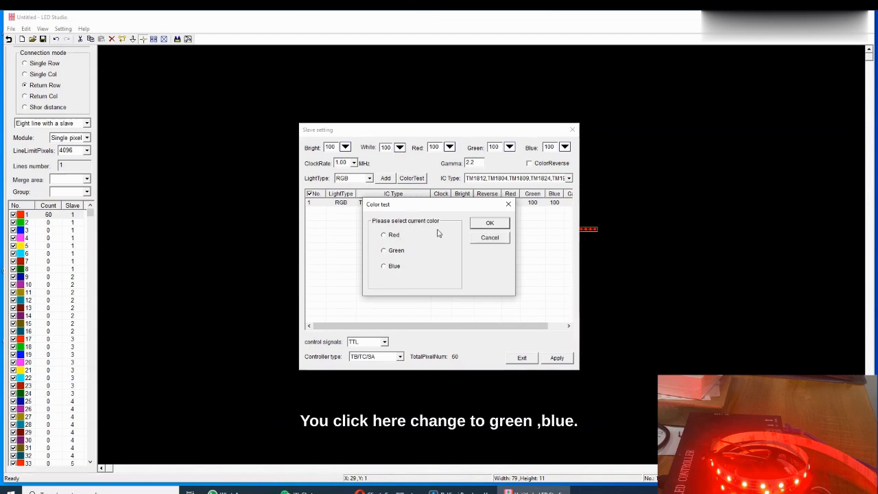
pyautogui.click(394, 255)
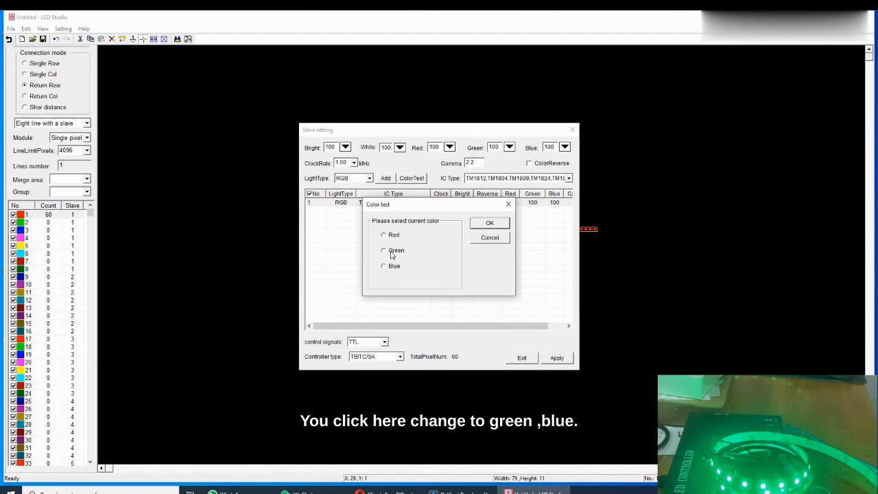
pyautogui.click(393, 268)
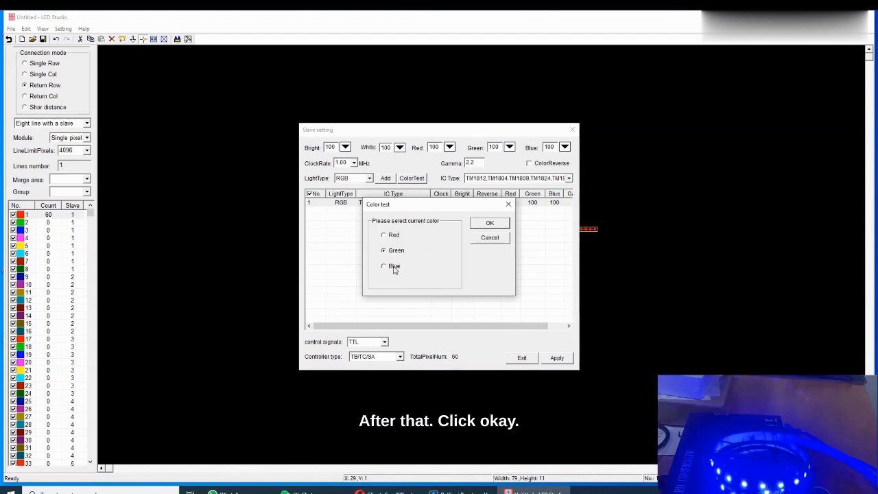
pyautogui.click(490, 223)
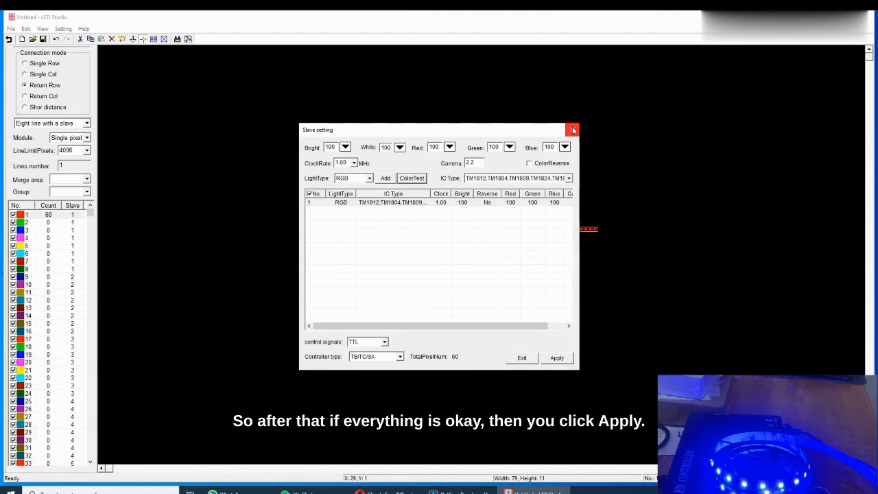
pyautogui.click(558, 361)
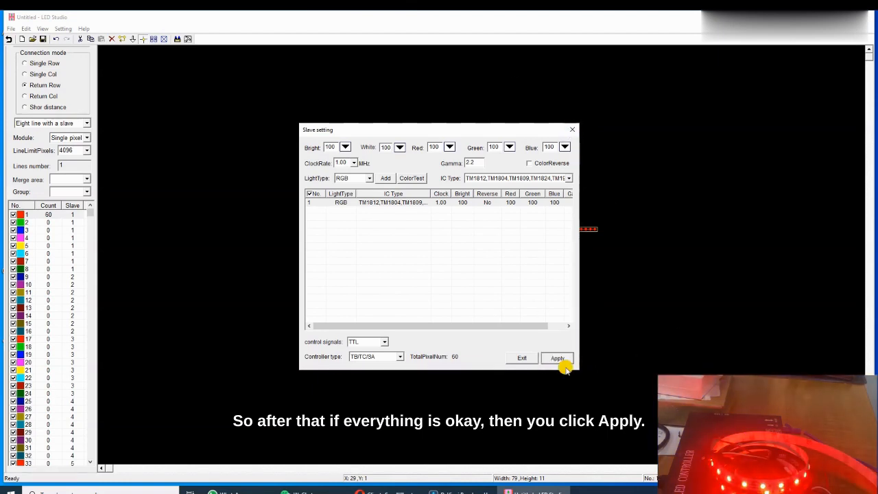
pyautogui.click(526, 361)
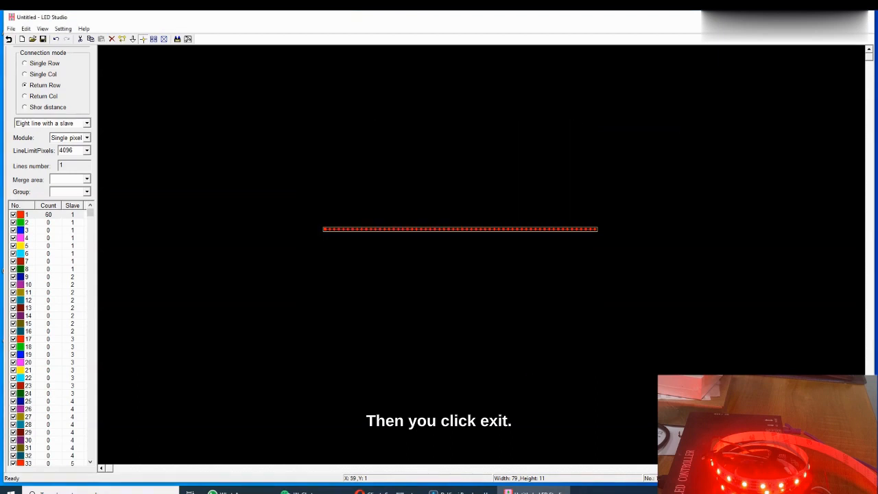
# Leave the sculpt layout editor and create a first program containing a Design window.
pyautogui.click(871, 23)
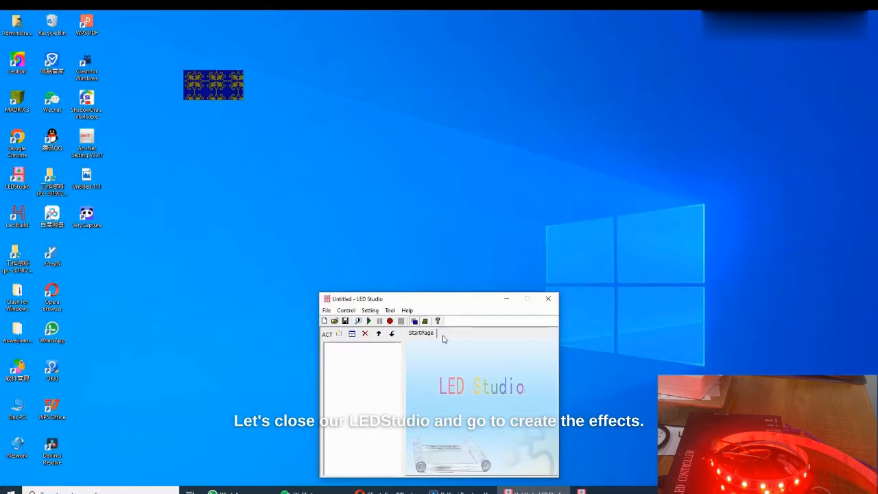
pyautogui.moveTo(464, 307); pyautogui.dragTo(412, 112)
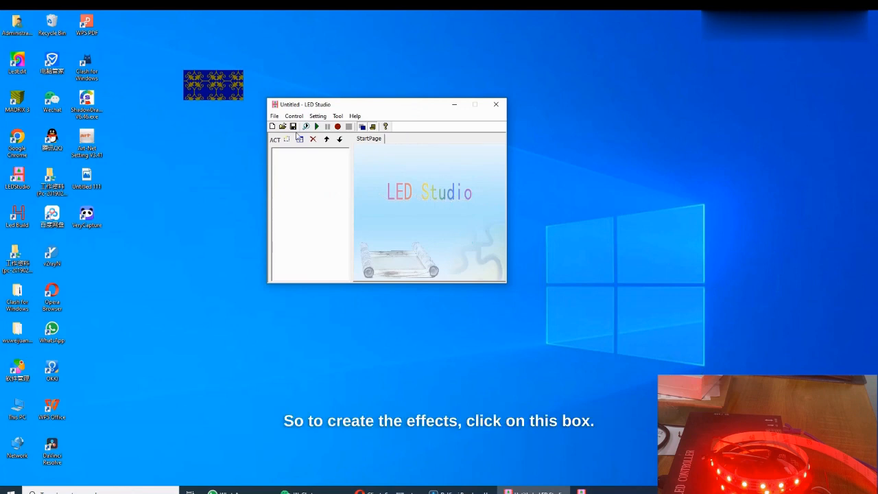
pyautogui.click(286, 140)
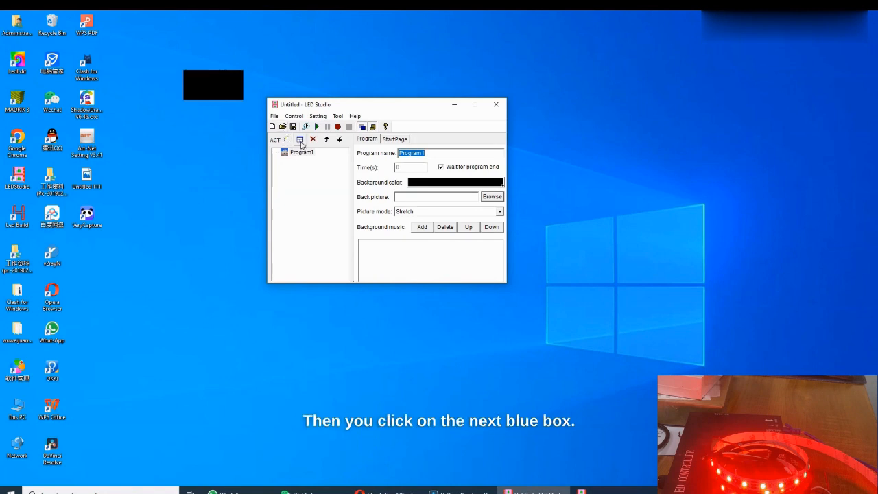
pyautogui.click(301, 141)
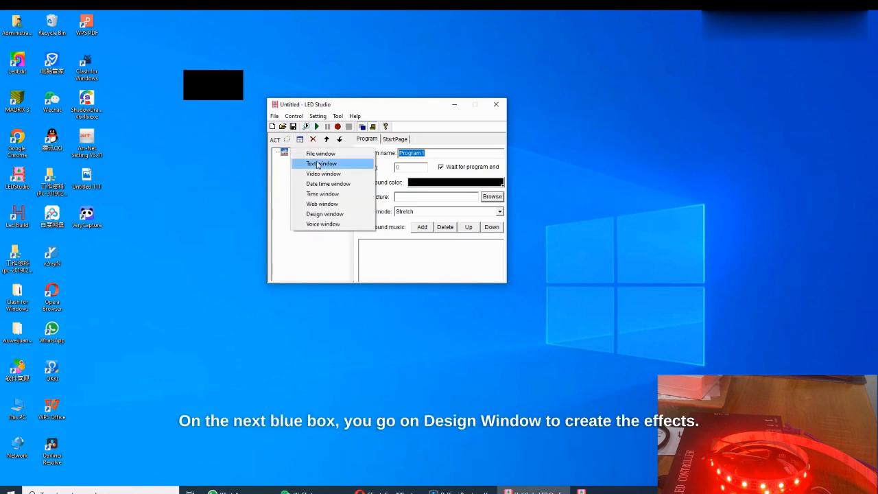
pyautogui.click(325, 214)
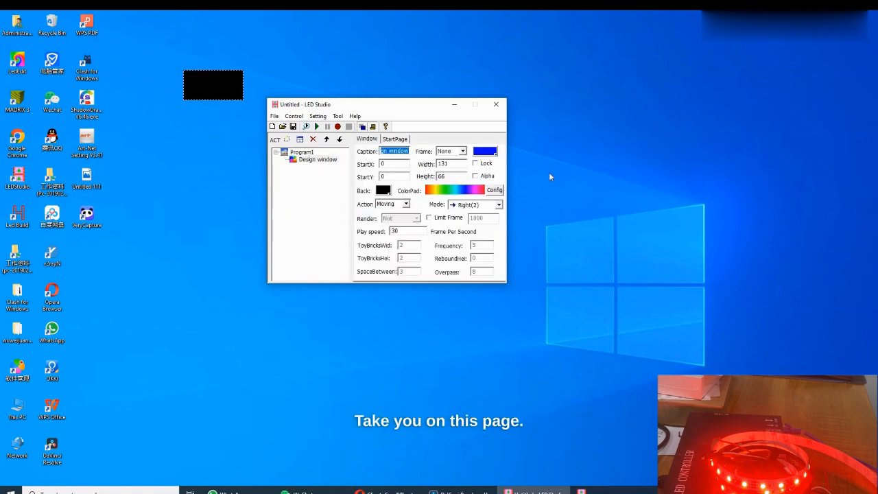
# Replace the Design window's color pad with red, yellow, green, cyan, blue, magenta and white.
pyautogui.click(494, 190)
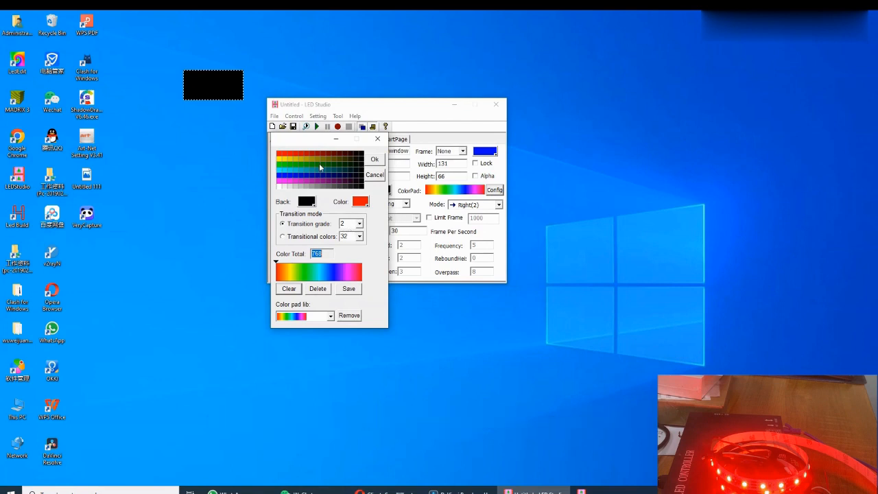
pyautogui.click(289, 289)
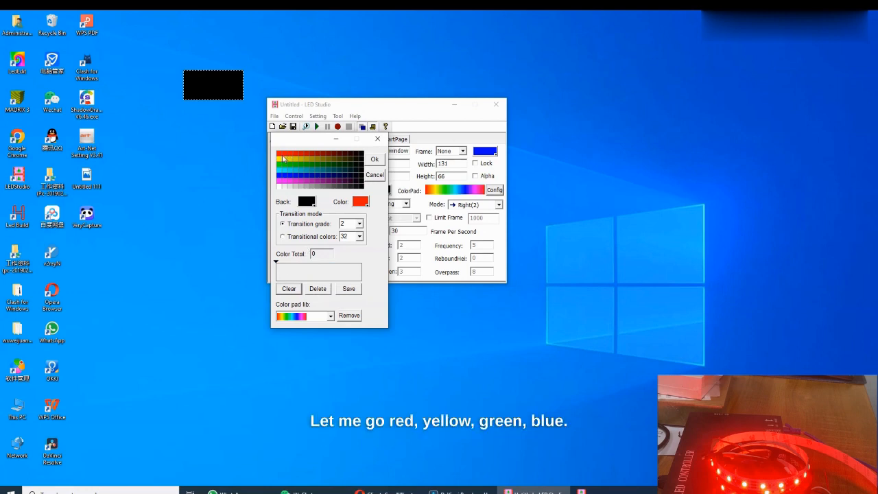
pyautogui.click(281, 159)
pyautogui.click(281, 161)
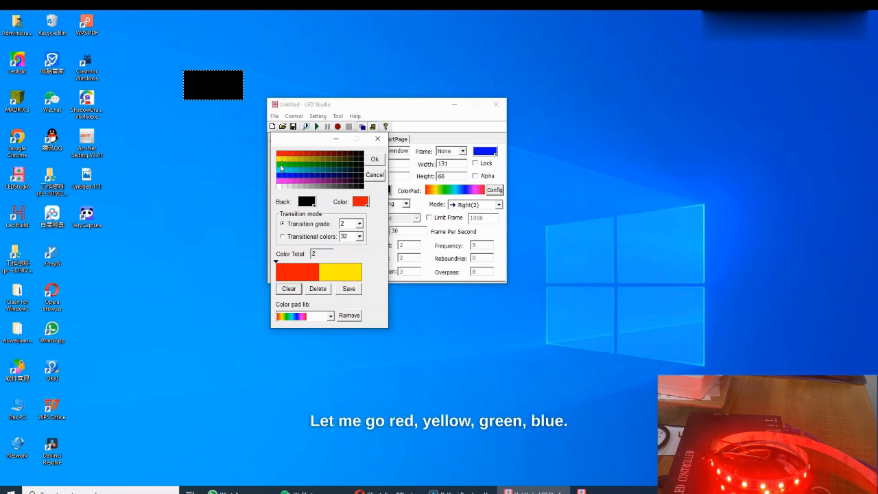
pyautogui.click(281, 165)
pyautogui.click(284, 171)
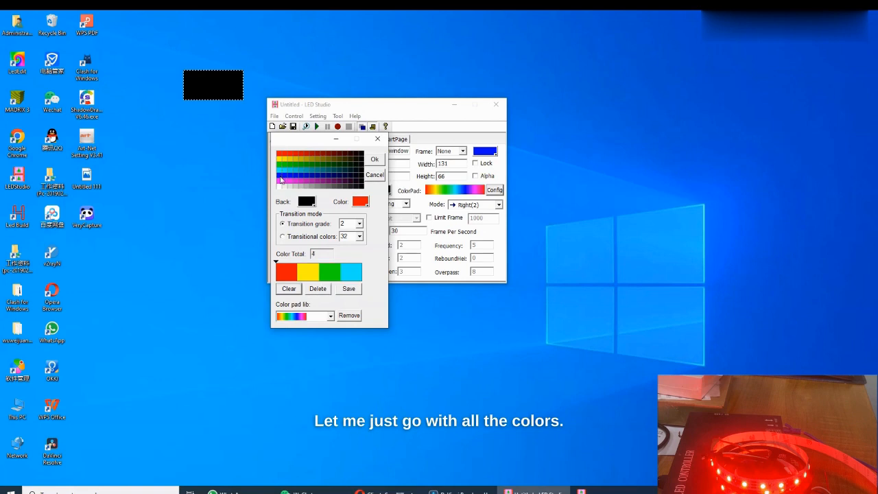
pyautogui.click(282, 176)
pyautogui.click(281, 181)
pyautogui.click(281, 190)
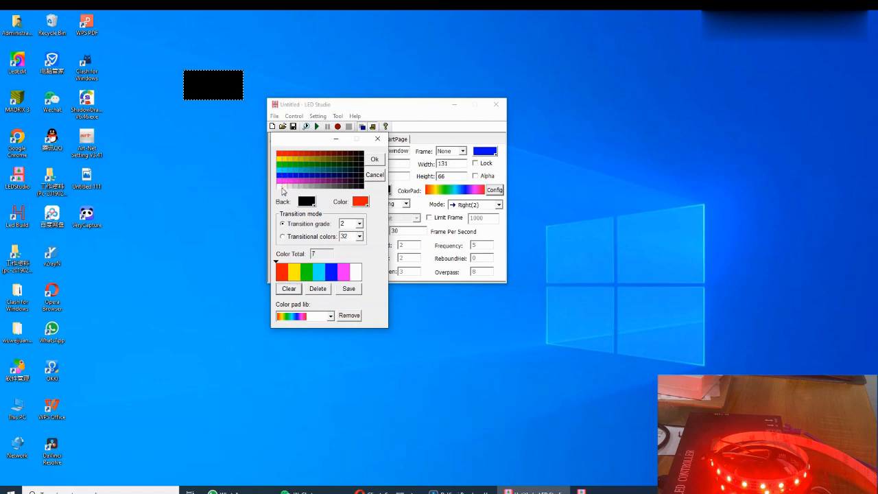
pyautogui.click(377, 162)
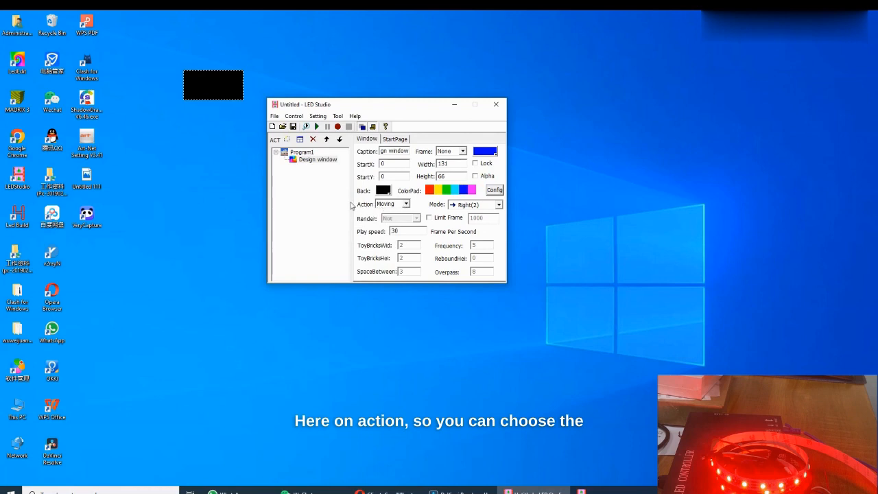
# Set the Design window's action to Rotation with CW screw(2) mode, and test the effect by playing and stopping it.
pyautogui.click(407, 205)
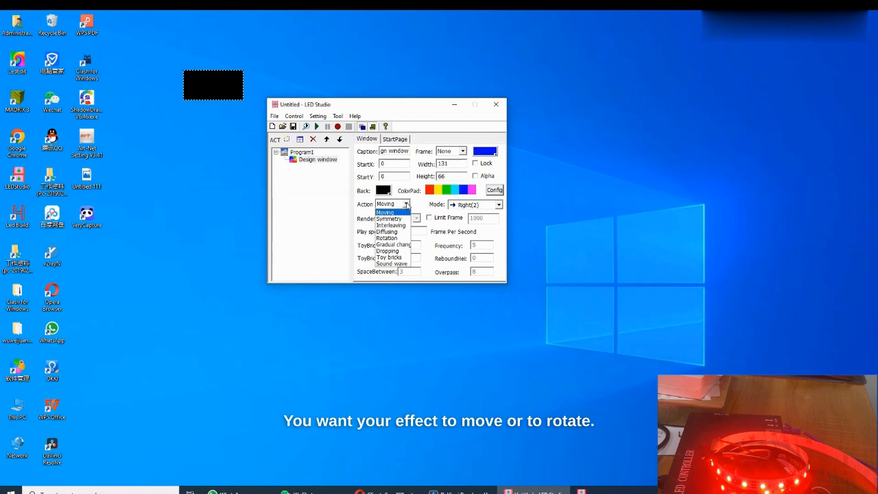
pyautogui.click(390, 238)
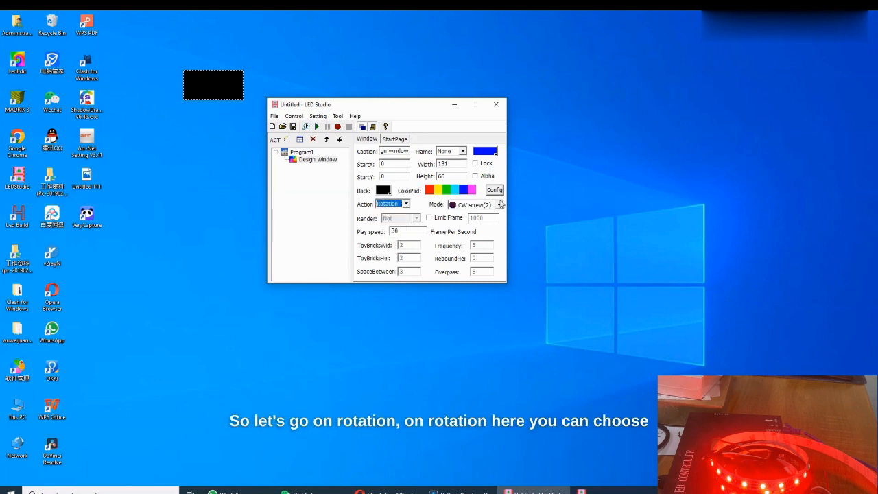
pyautogui.click(498, 205)
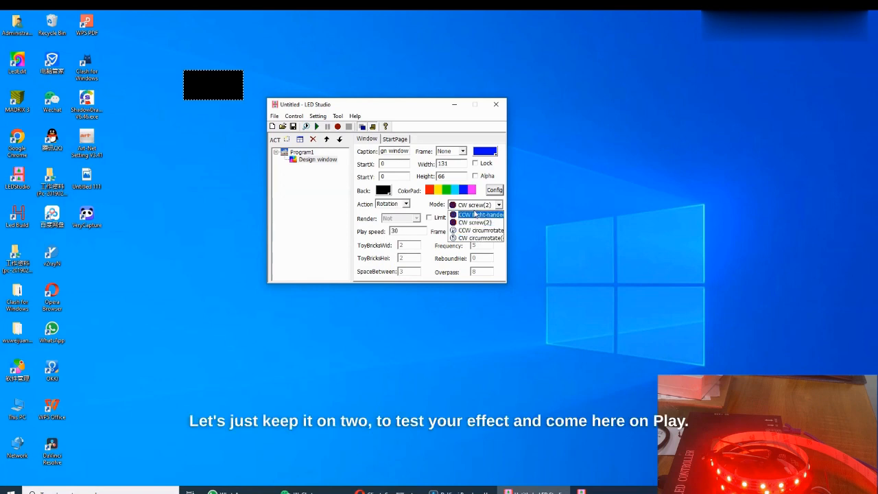
pyautogui.click(475, 222)
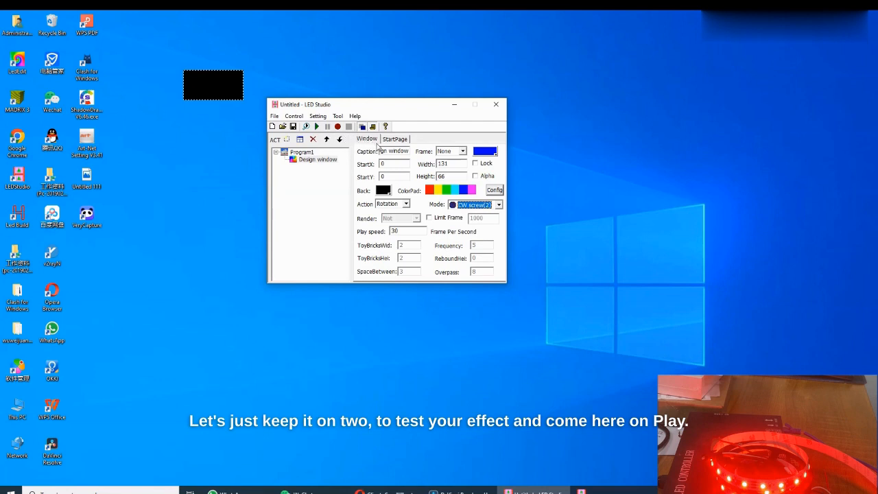
pyautogui.click(317, 127)
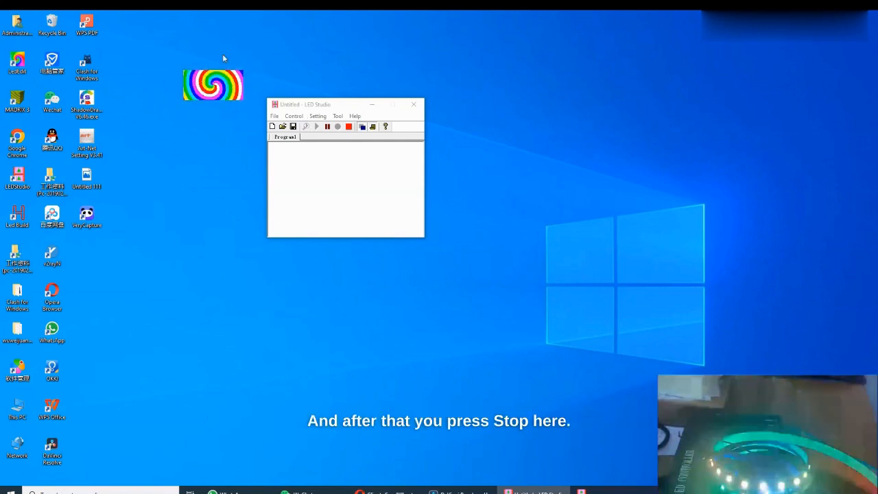
pyautogui.click(348, 127)
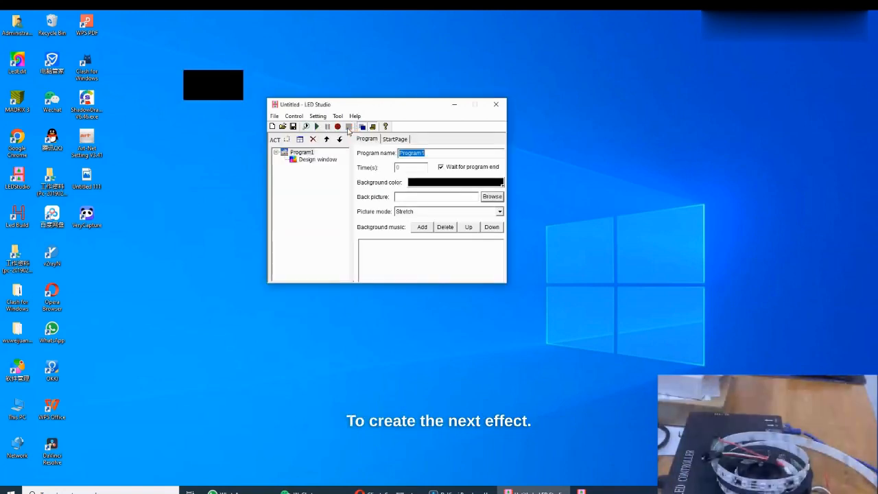
# Add a second program containing its own Design window.
pyautogui.click(298, 140)
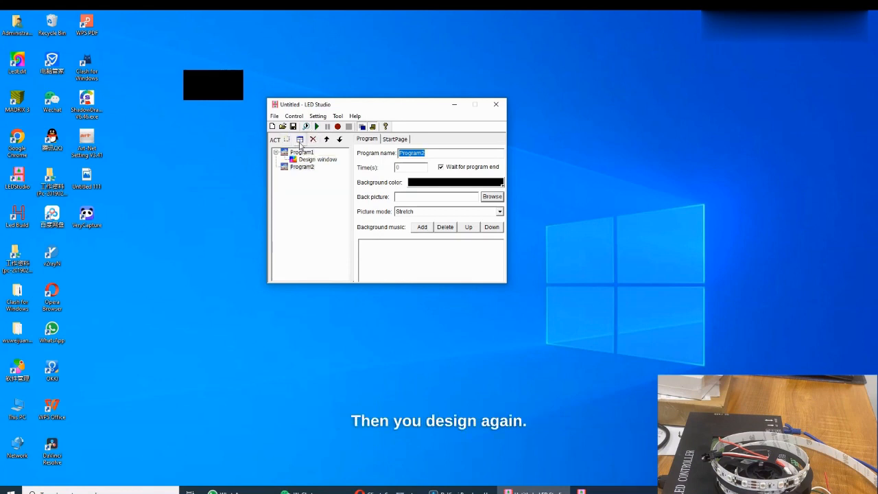
pyautogui.click(300, 141)
pyautogui.click(328, 214)
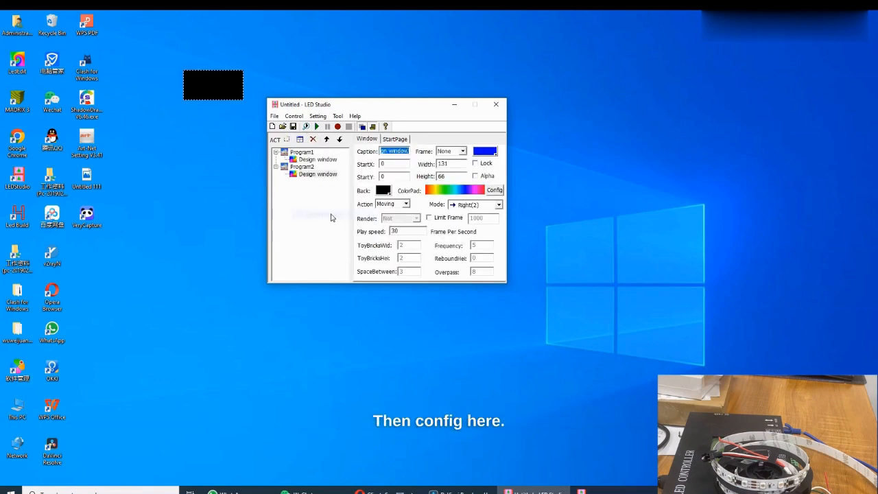
# Replace the second program's color pad with green, cyan, blue, magenta and white.
pyautogui.click(497, 191)
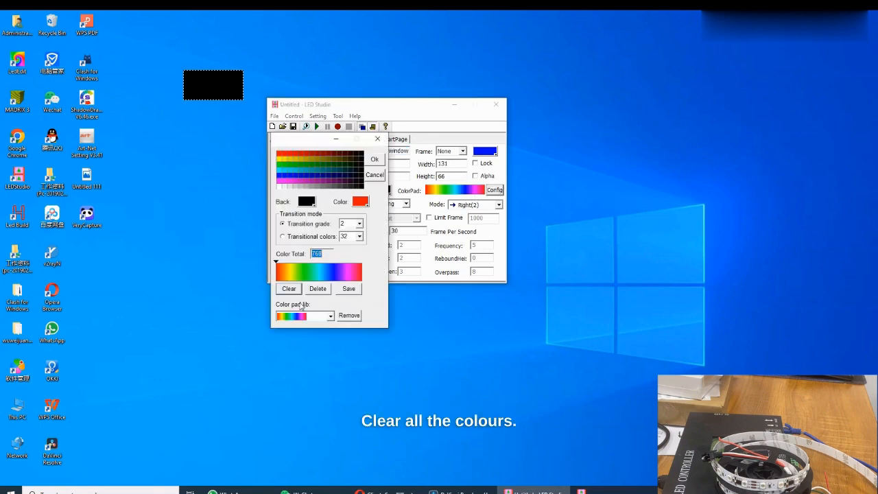
pyautogui.click(289, 289)
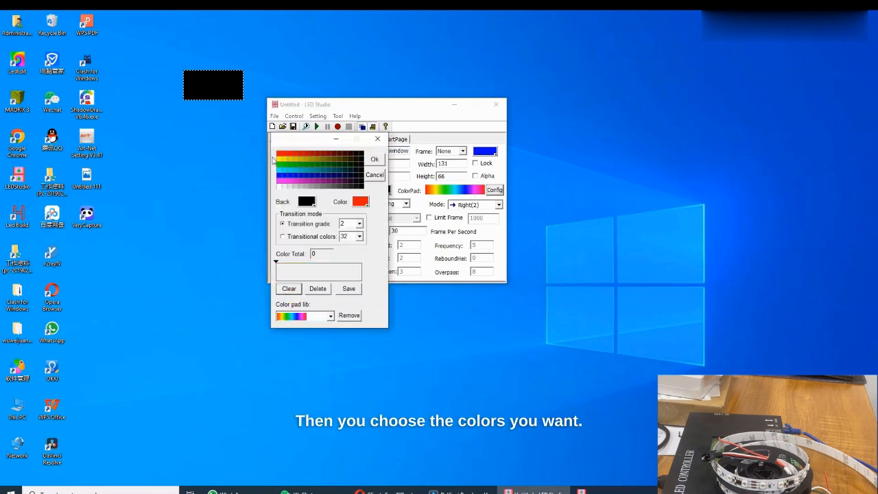
pyautogui.click(281, 167)
pyautogui.click(282, 172)
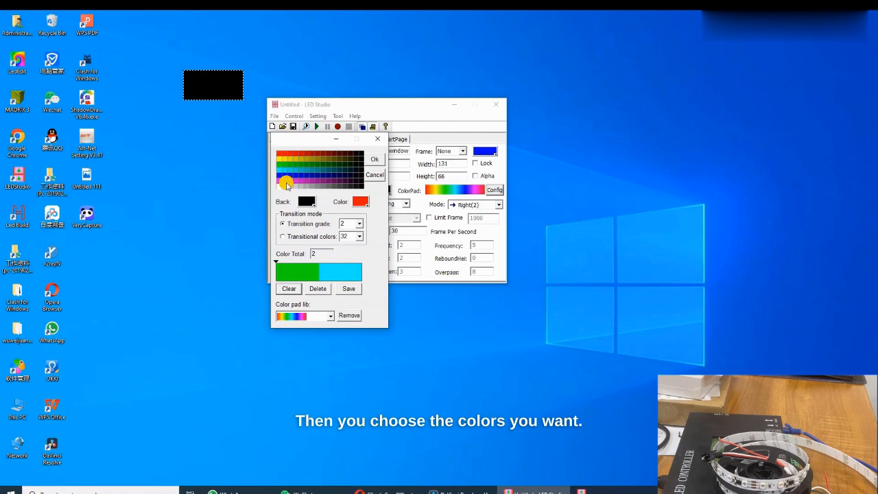
pyautogui.click(282, 177)
pyautogui.click(282, 182)
pyautogui.click(282, 186)
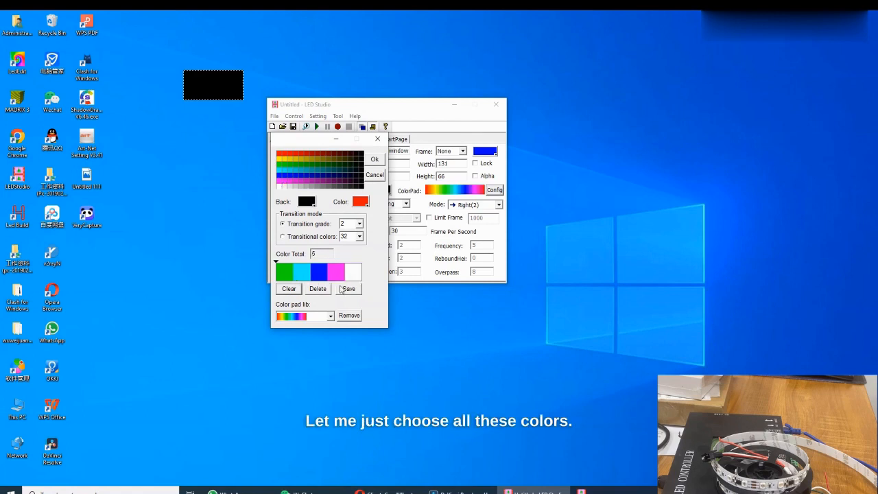
pyautogui.click(372, 161)
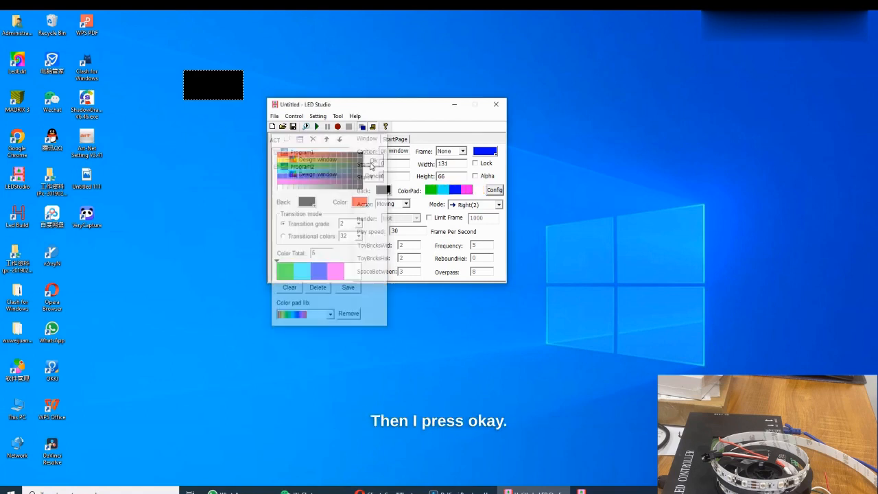
# Check the action options of the second program's Design window and play its Moving effect on the strip.
pyautogui.click(407, 205)
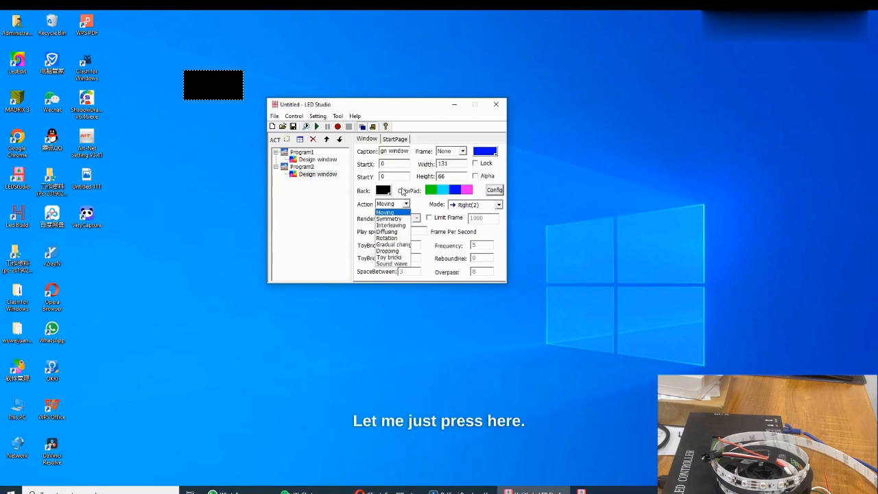
pyautogui.click(316, 127)
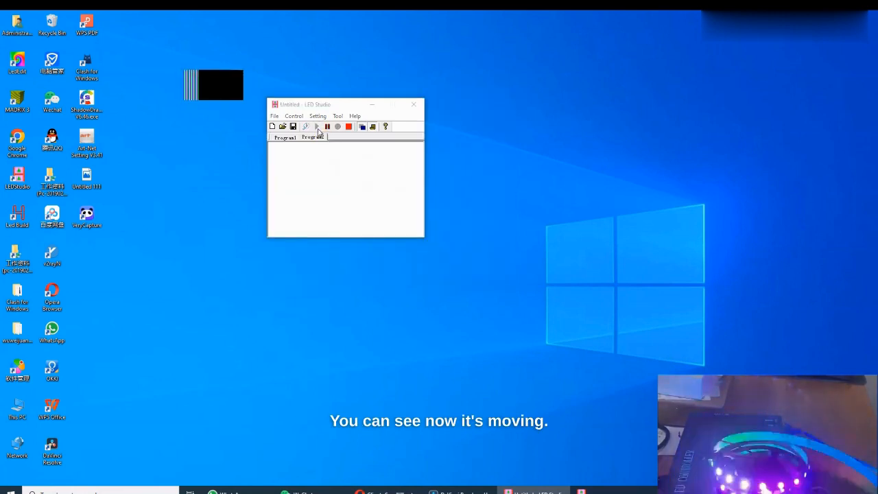